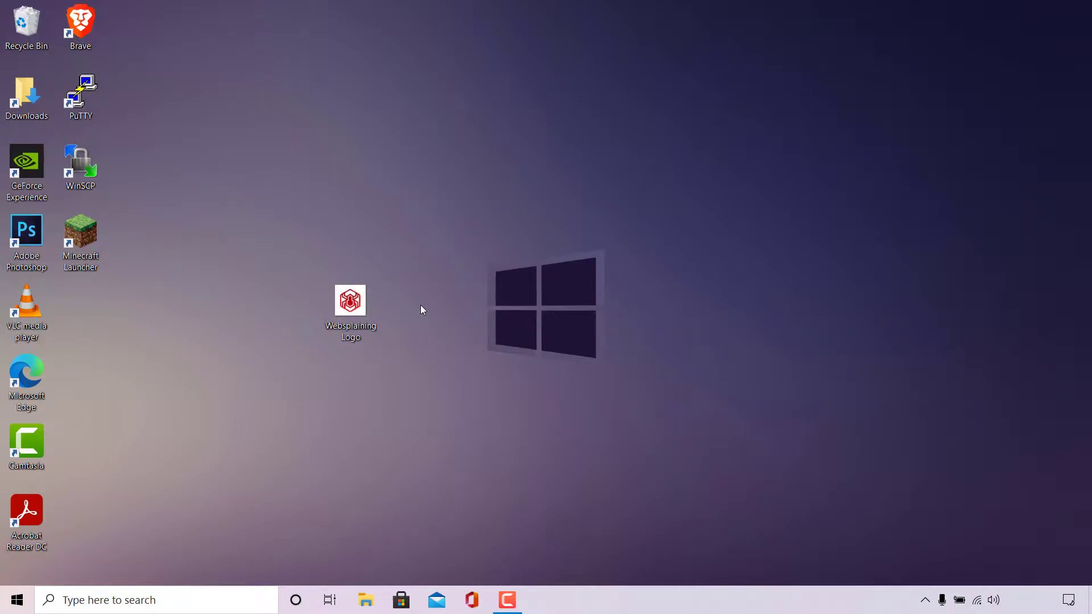
Step: Inspect the Websplaining Logo JPG's properties on the desktop and preview it in the image viewer
click(354, 320)
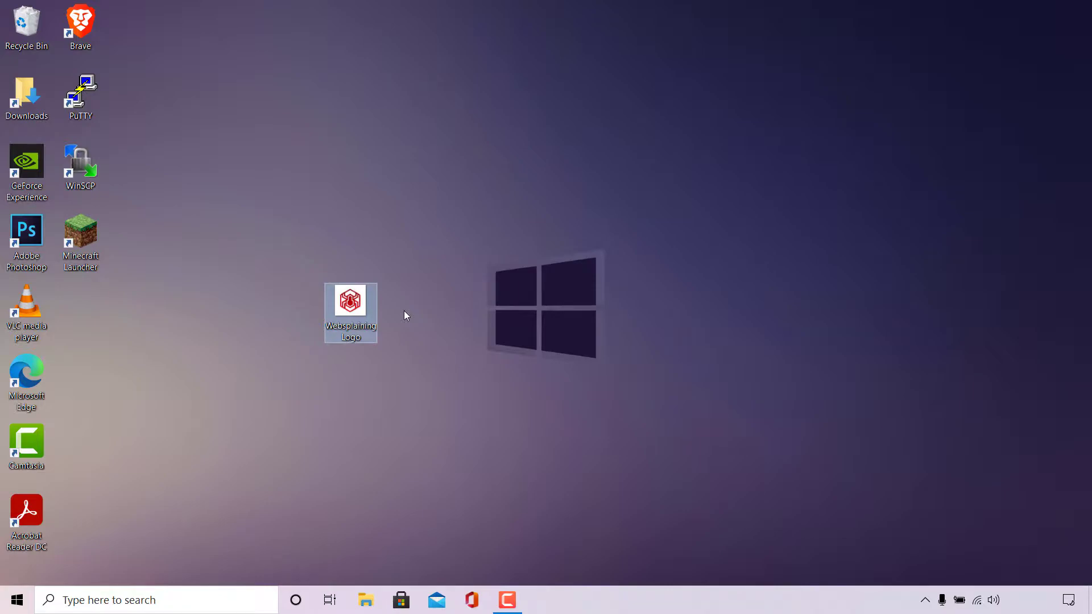
right_click(374, 313)
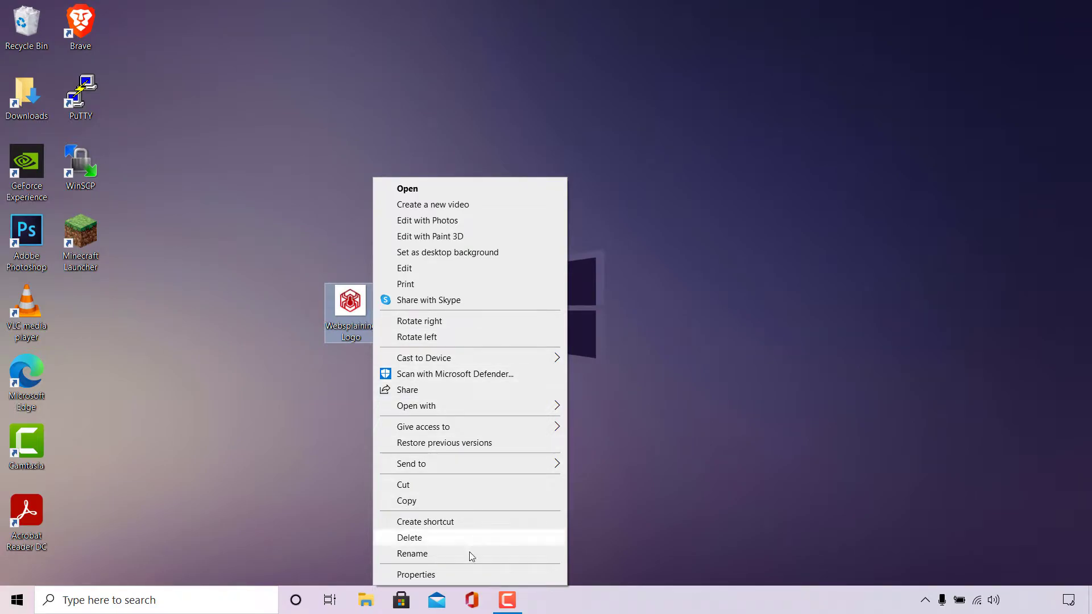
click(473, 574)
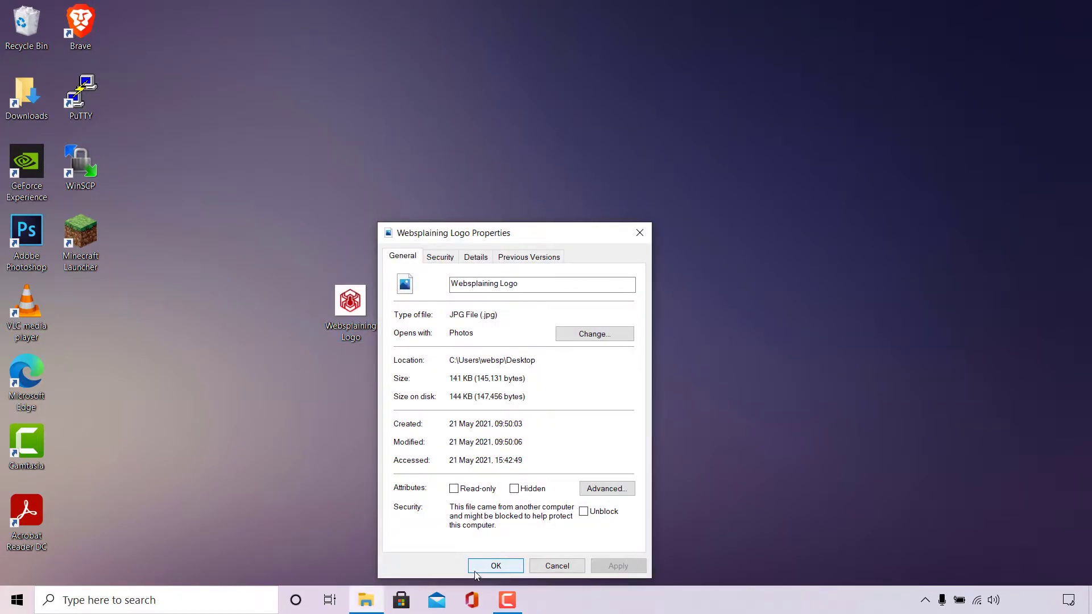
drag(477, 233, 555, 124)
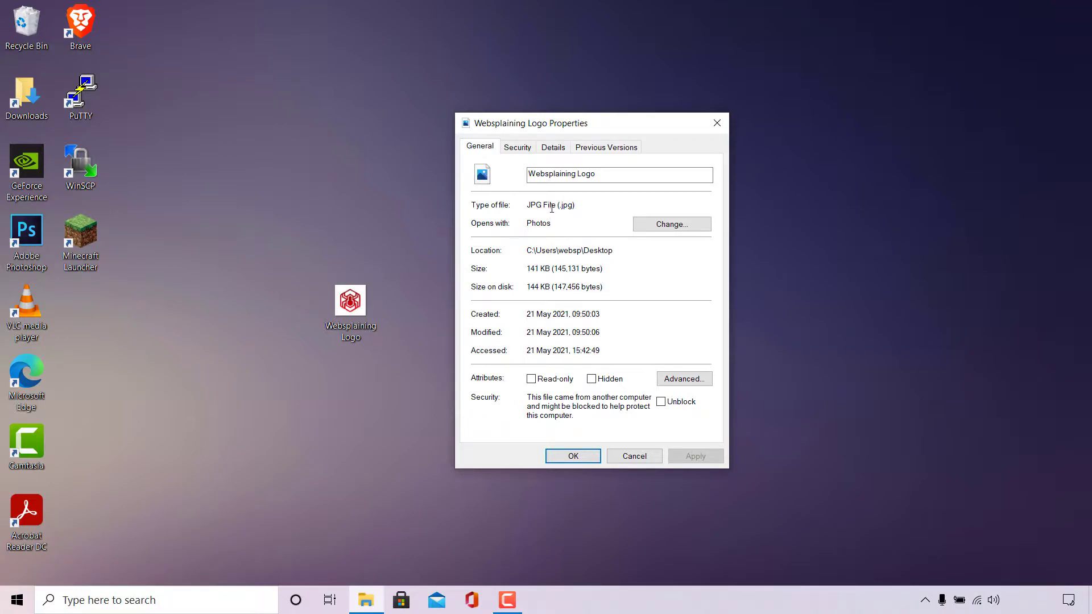
click(716, 124)
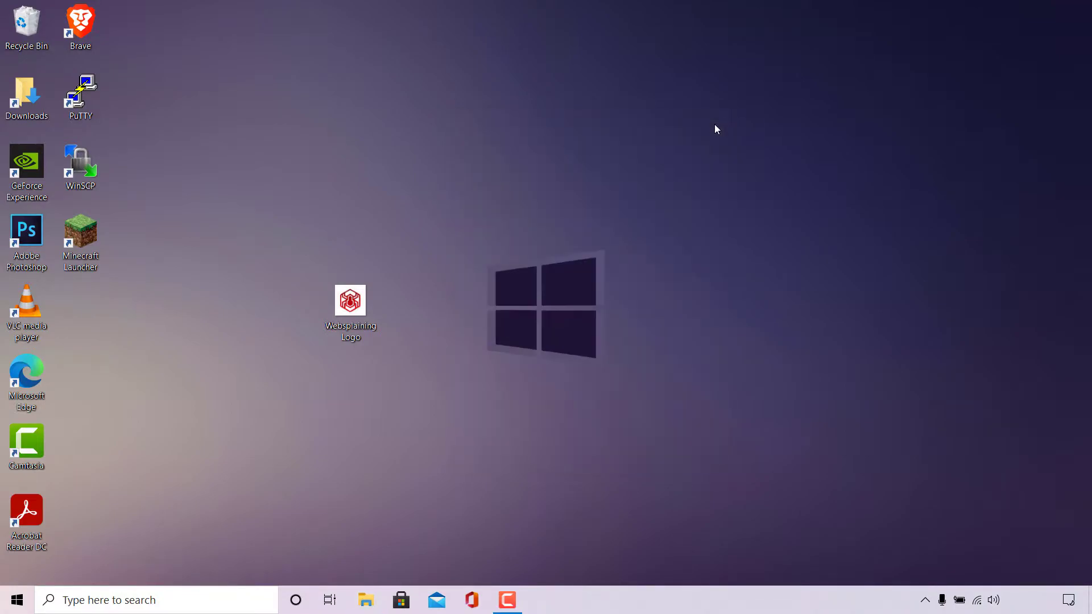
double_click(362, 322)
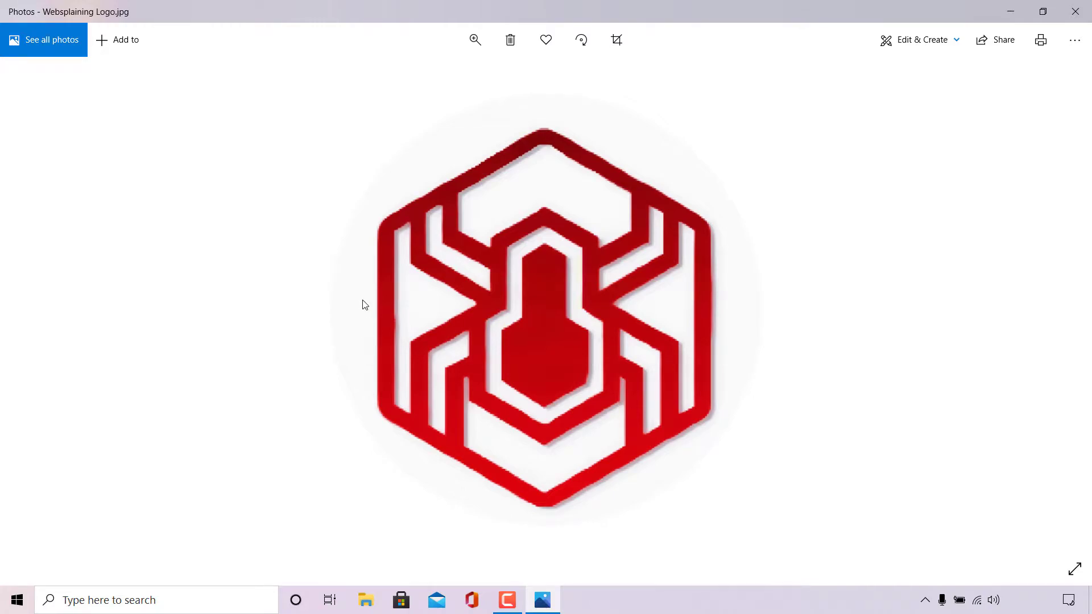
click(1075, 11)
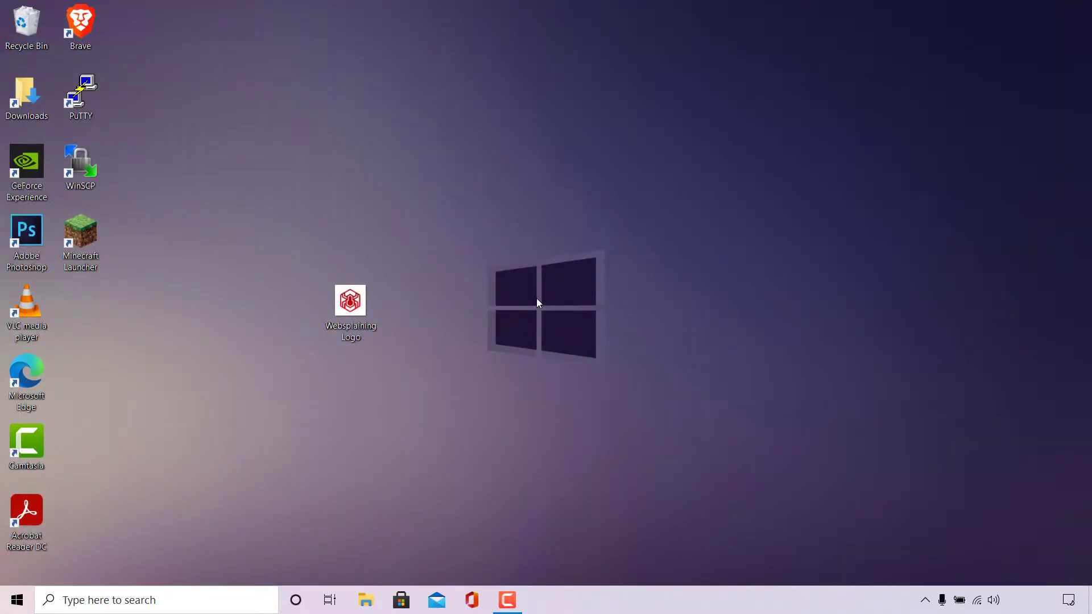
Step: Launch Brave on the freeconvert.com/jpg-to-png page and check its full web address
double_click(81, 24)
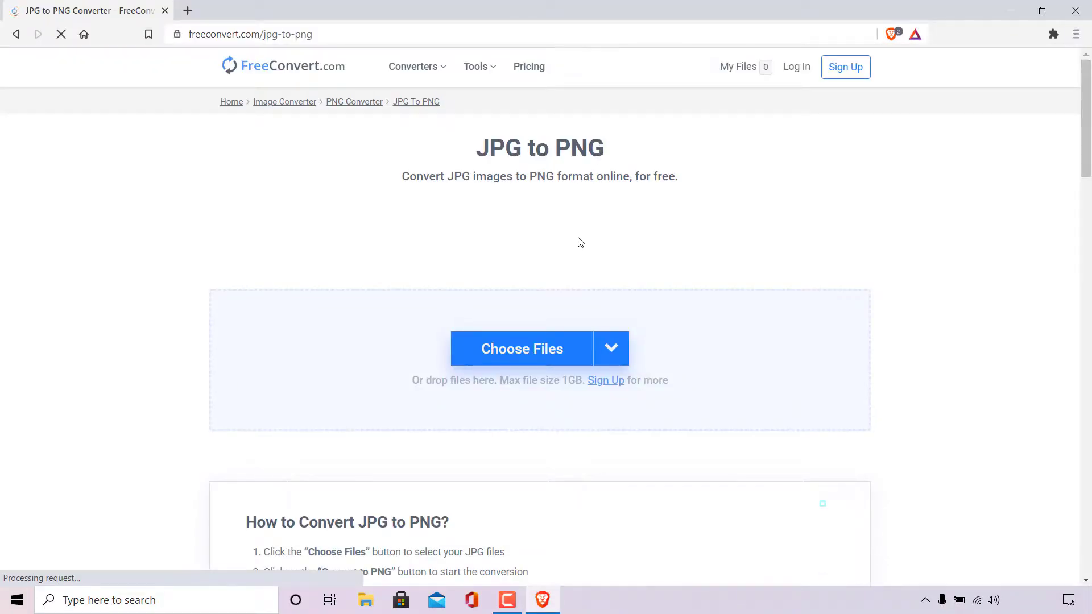
double_click(370, 34)
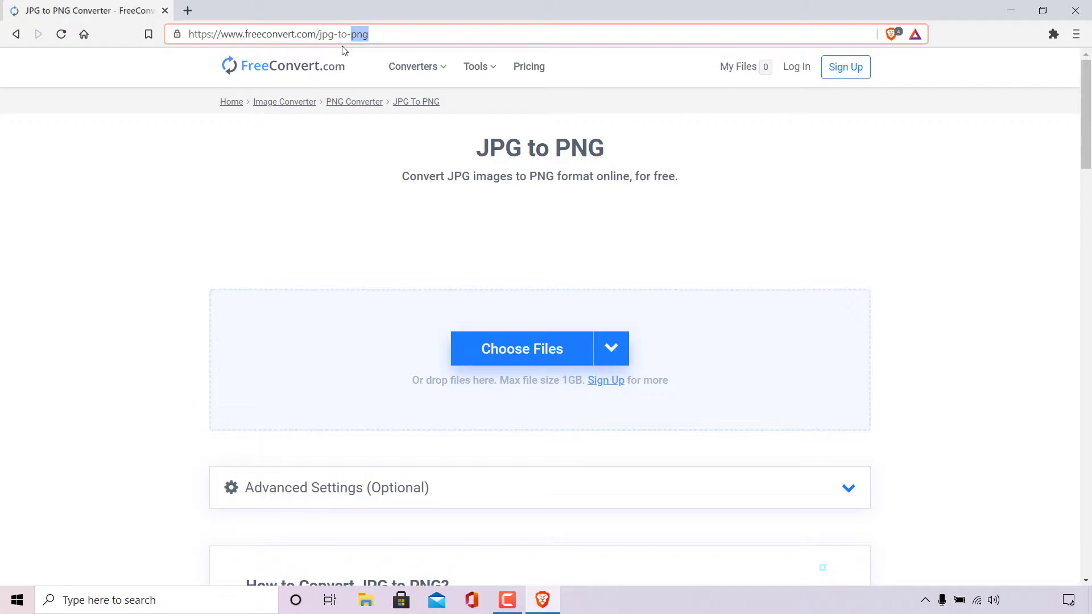
click(642, 116)
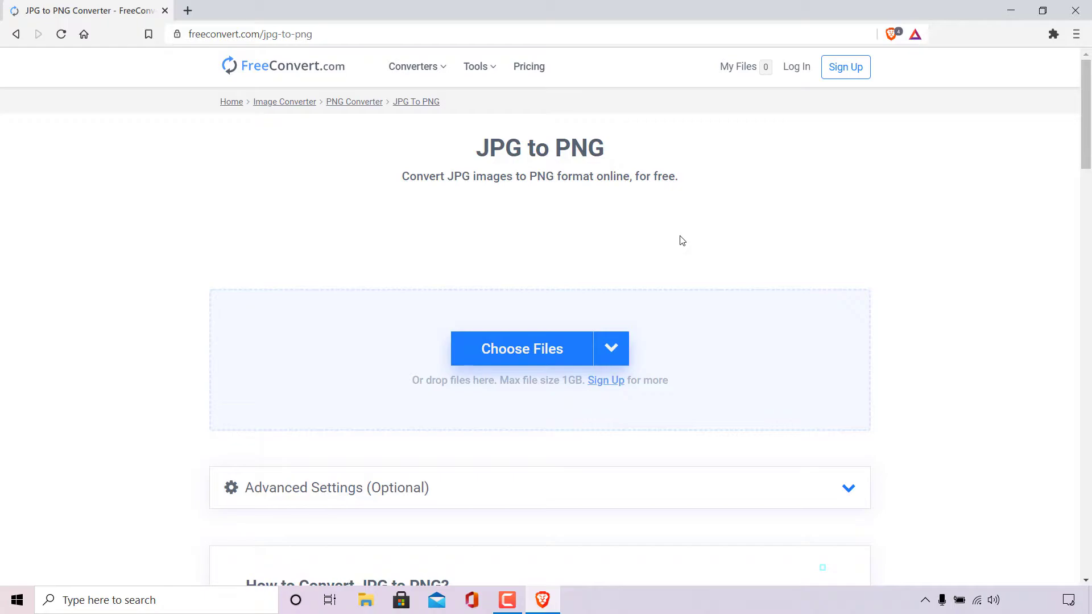
Step: Upload Websplaining Logo.jpg from the Desktop through Choose Files
click(542, 362)
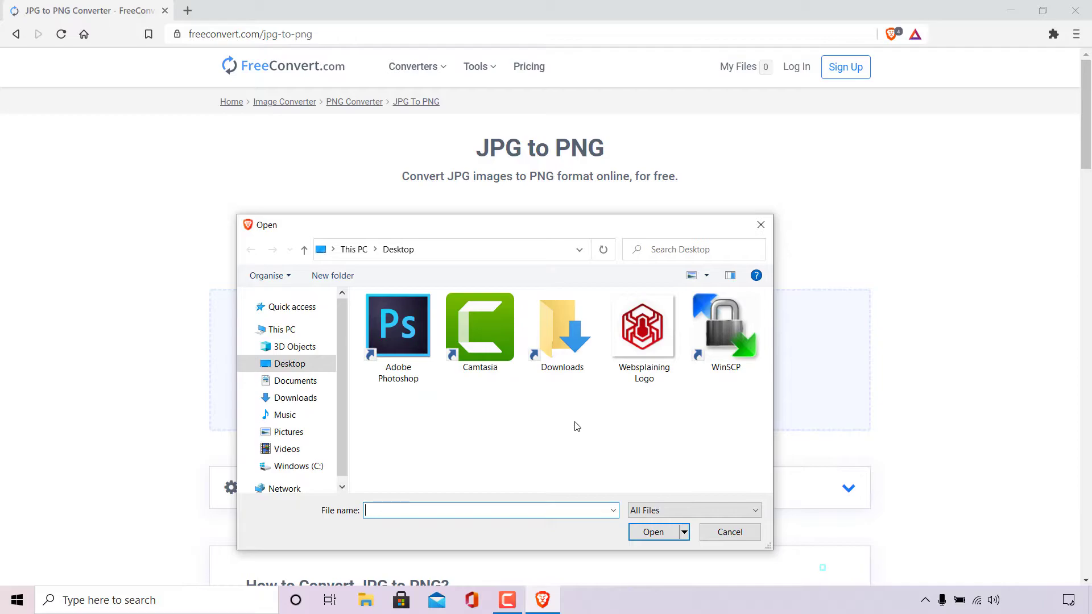
click(658, 380)
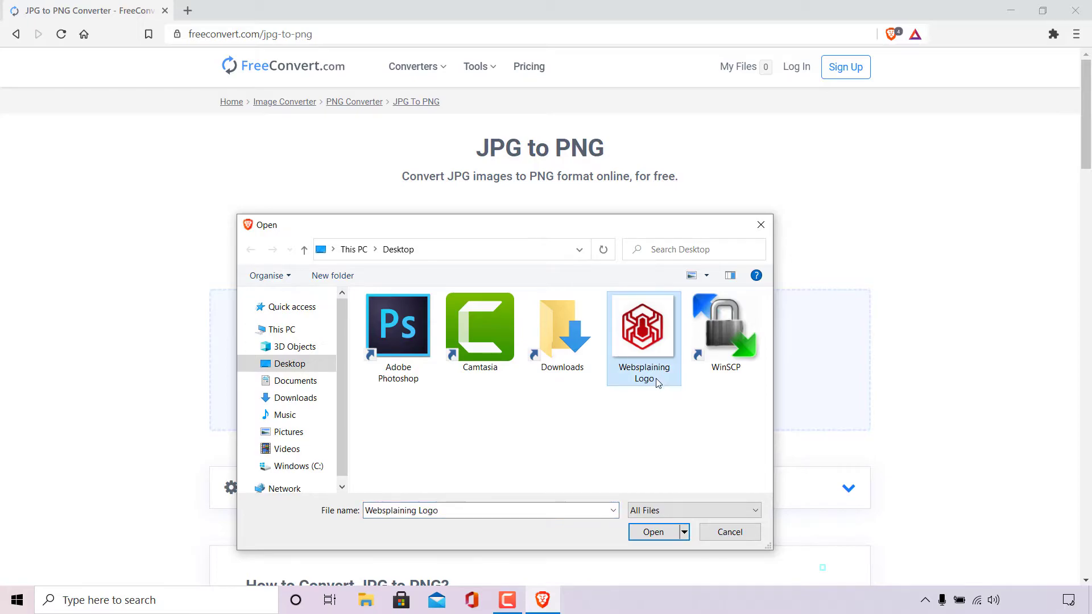
click(665, 534)
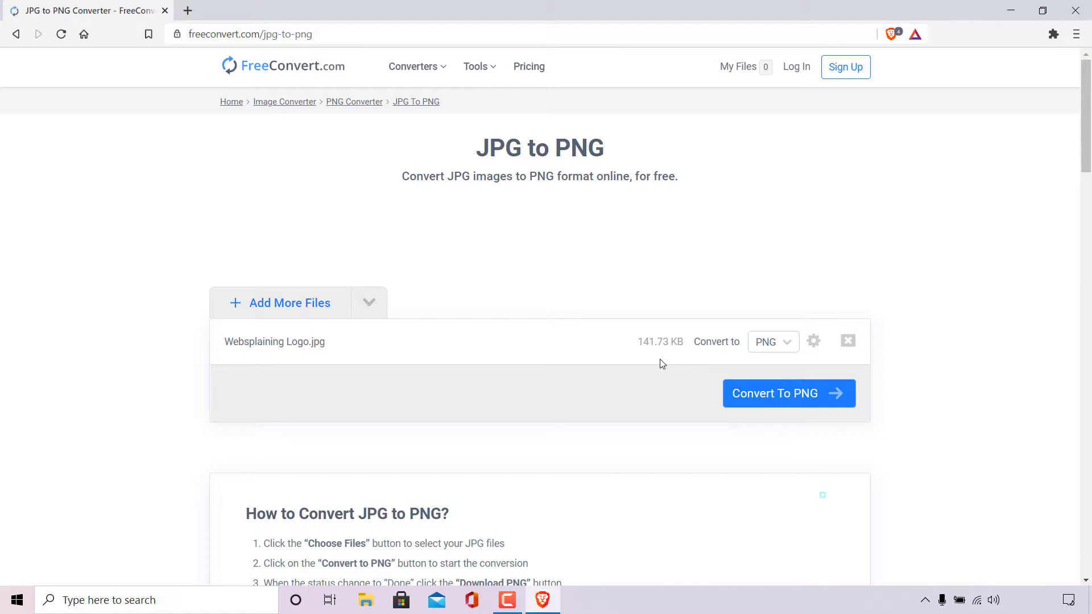
Step: Open the logo's Advanced Options and leave Resize Output Image at Keep original size
click(814, 341)
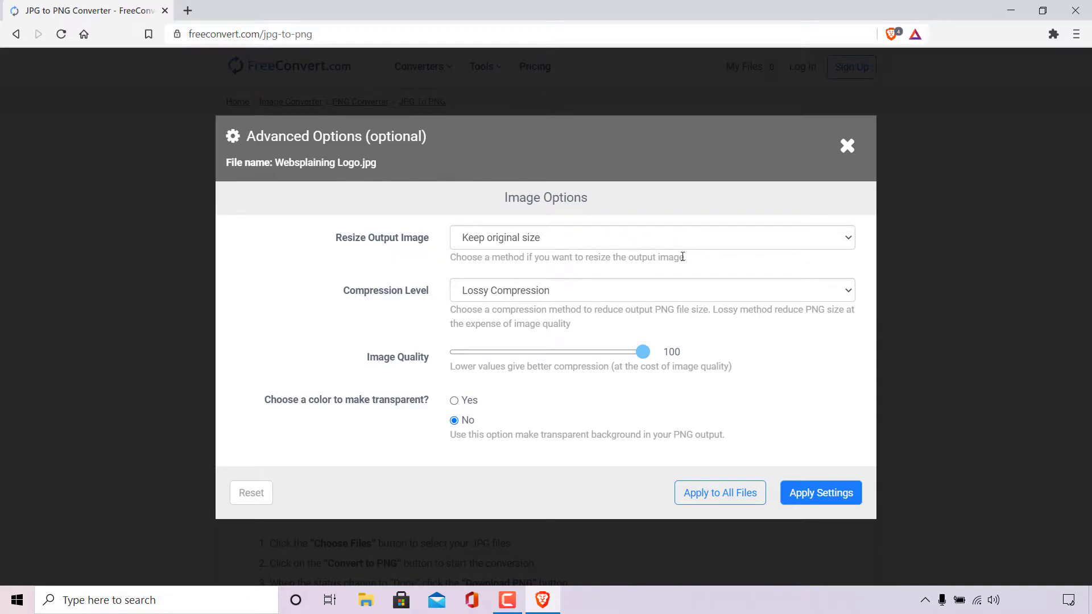
click(850, 238)
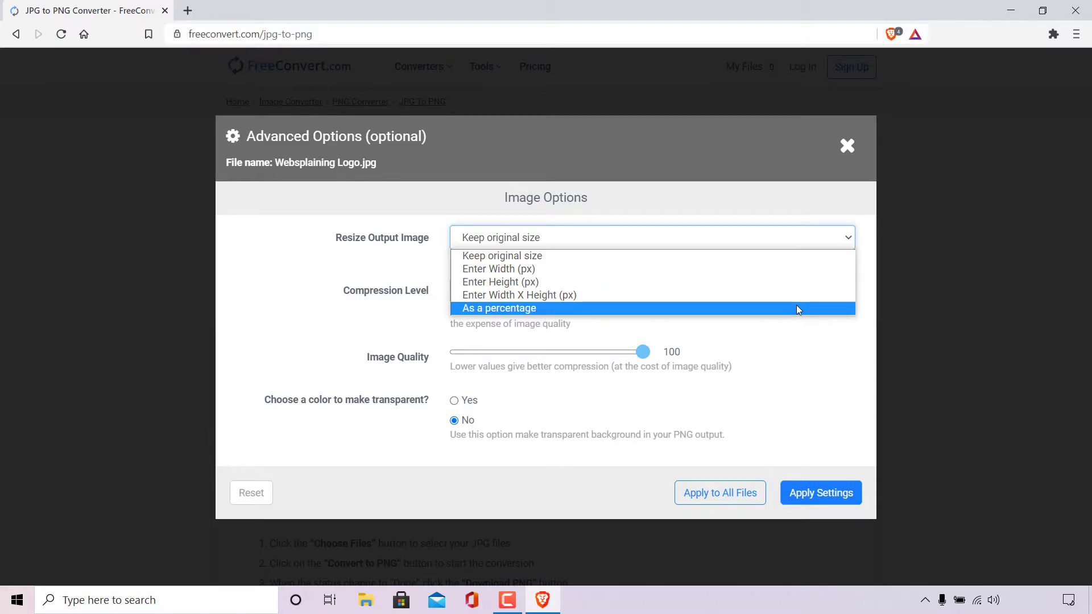
click(784, 259)
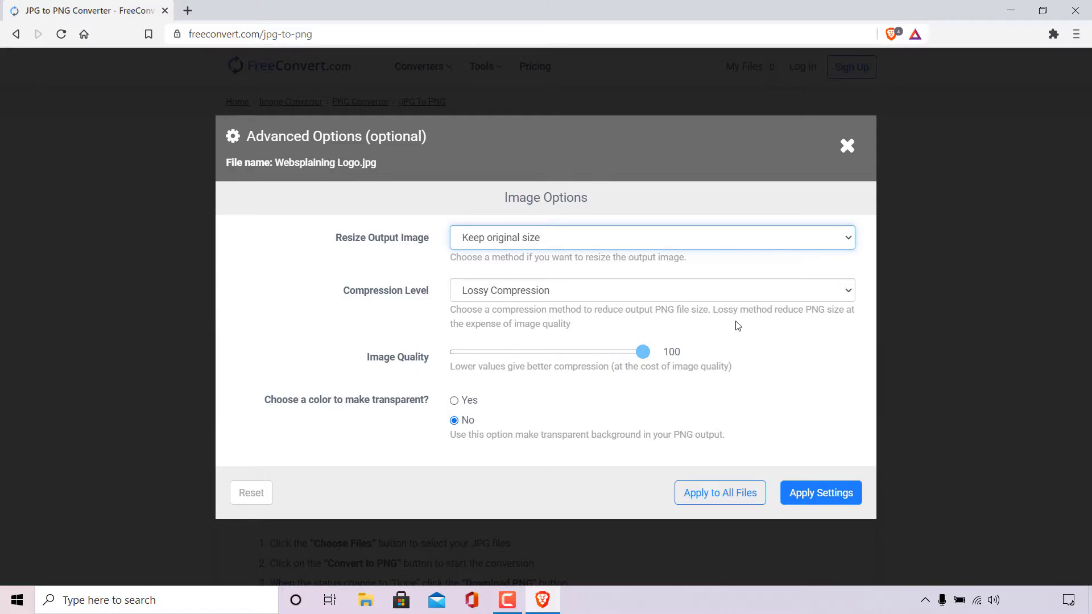
Step: Set the Compression Level to Do not compress
click(849, 292)
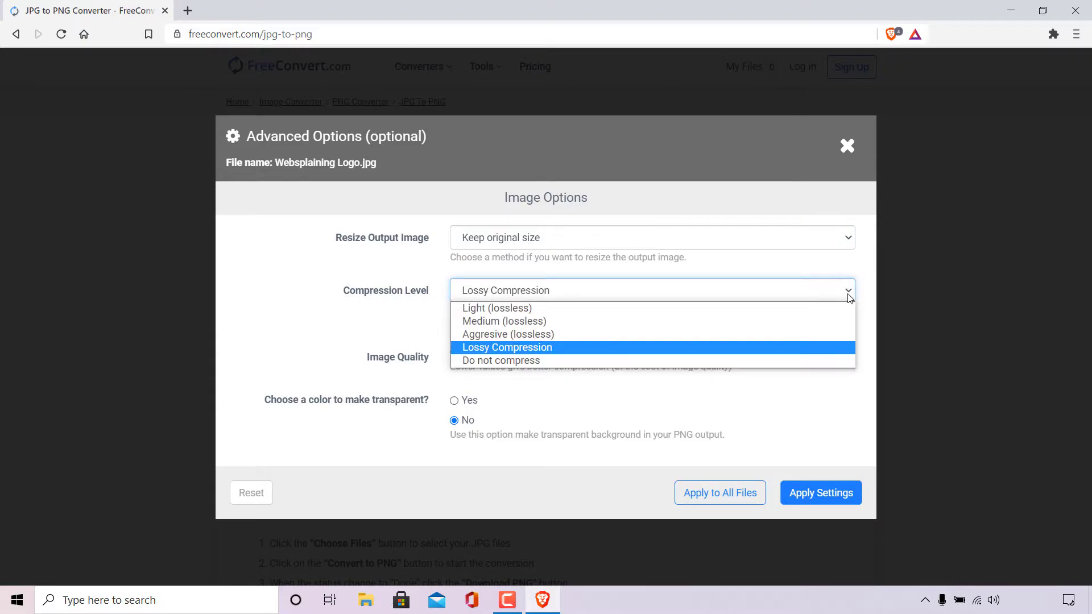
click(694, 359)
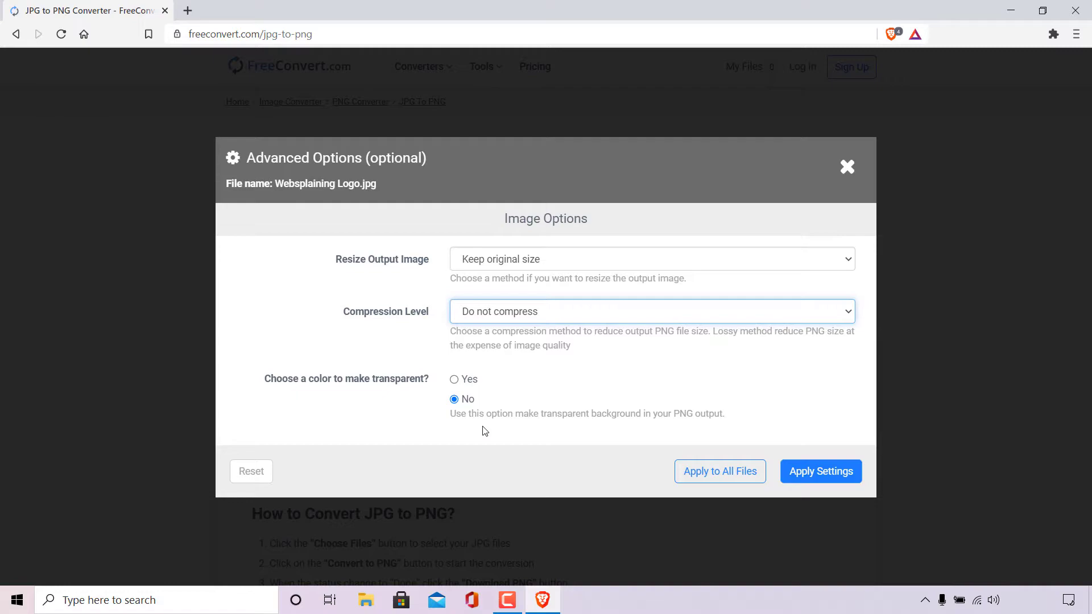
Step: Enable a transparent colour and change it from red #E40B0B to white #FFFFFF
click(453, 379)
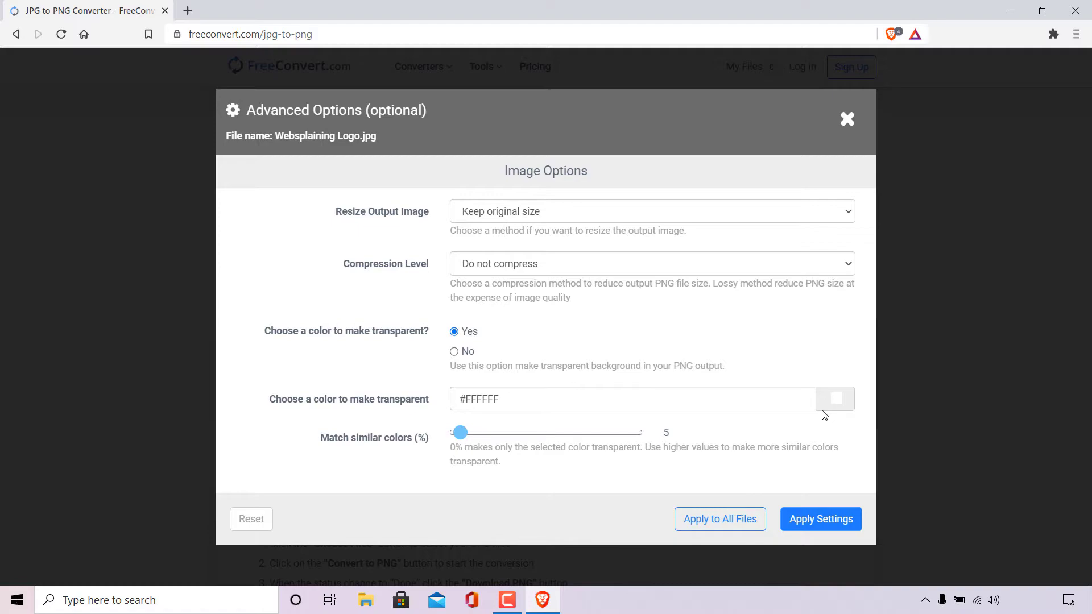
click(842, 408)
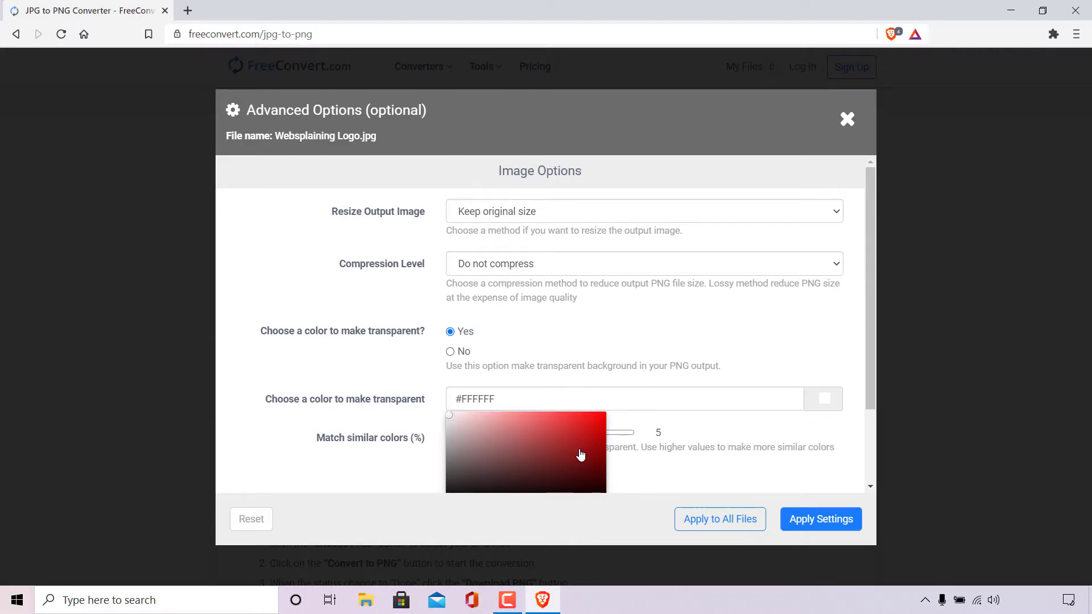
click(601, 425)
click(730, 430)
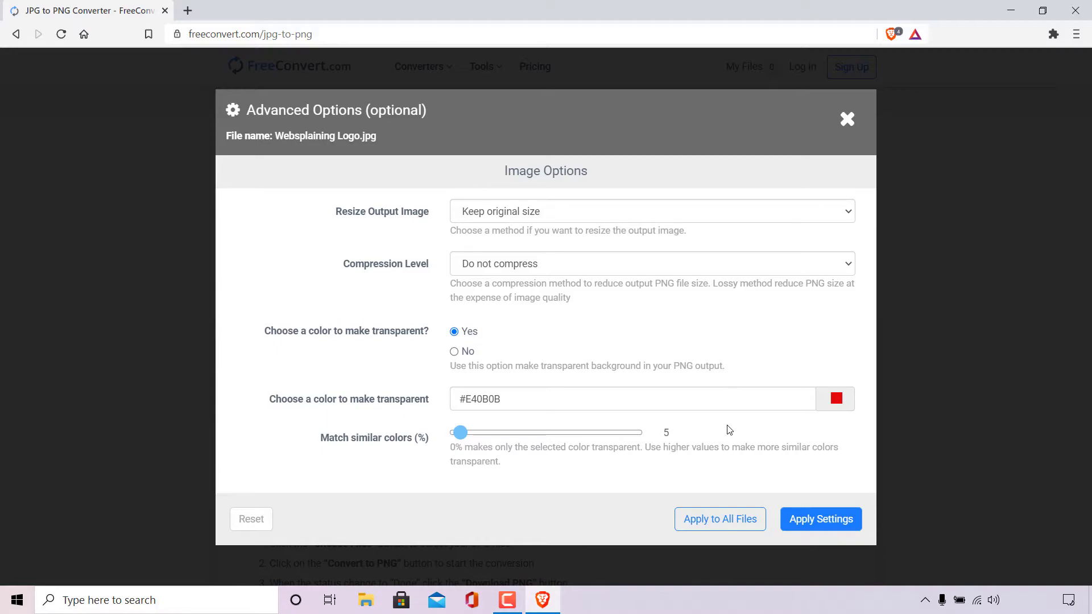
click(840, 402)
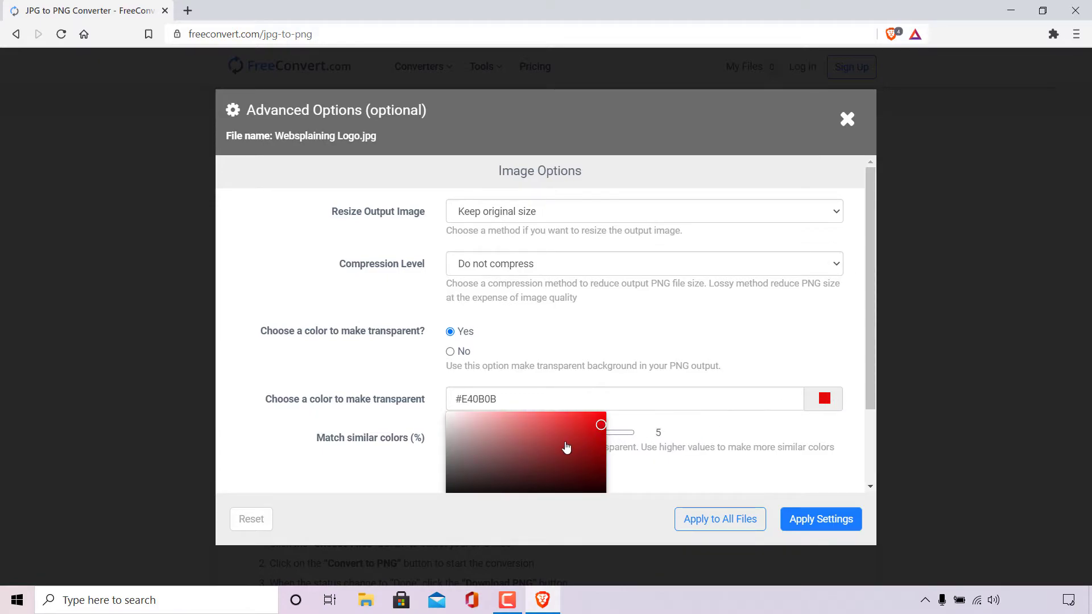
drag(566, 446, 387, 409)
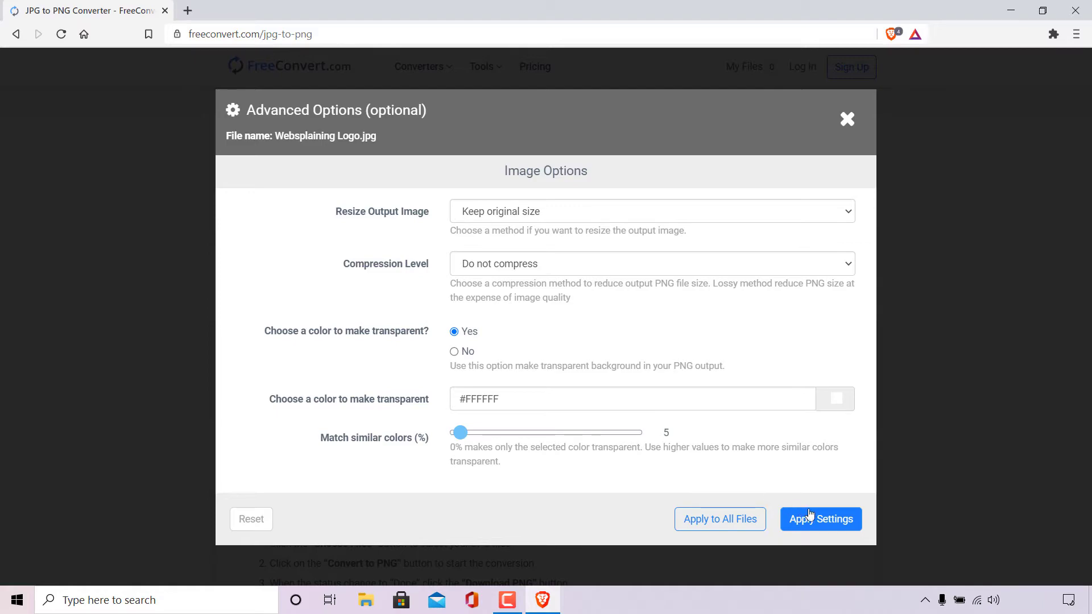
Step: Apply the settings and run Convert To PNG until the logo shows Done
click(836, 529)
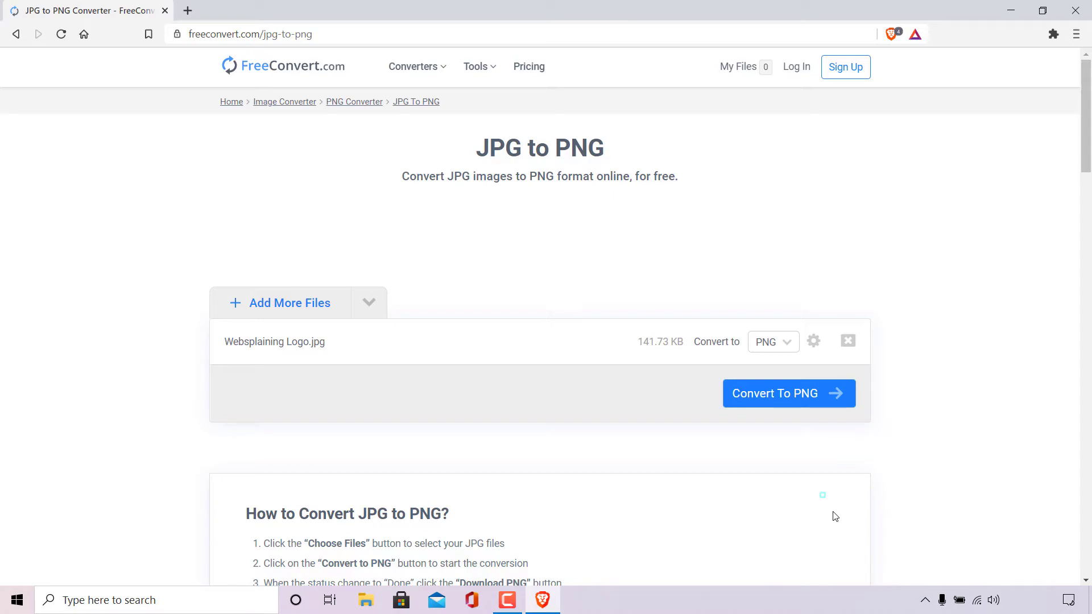
click(803, 407)
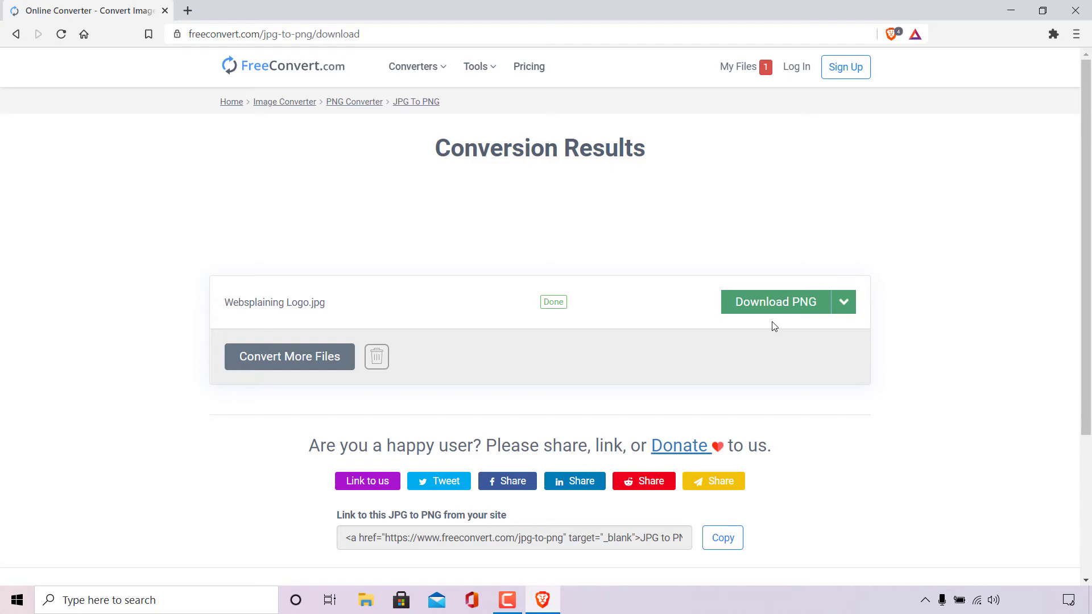
Step: Download the PNG to the Desktop as 'Websplaining Logo converted'
click(784, 306)
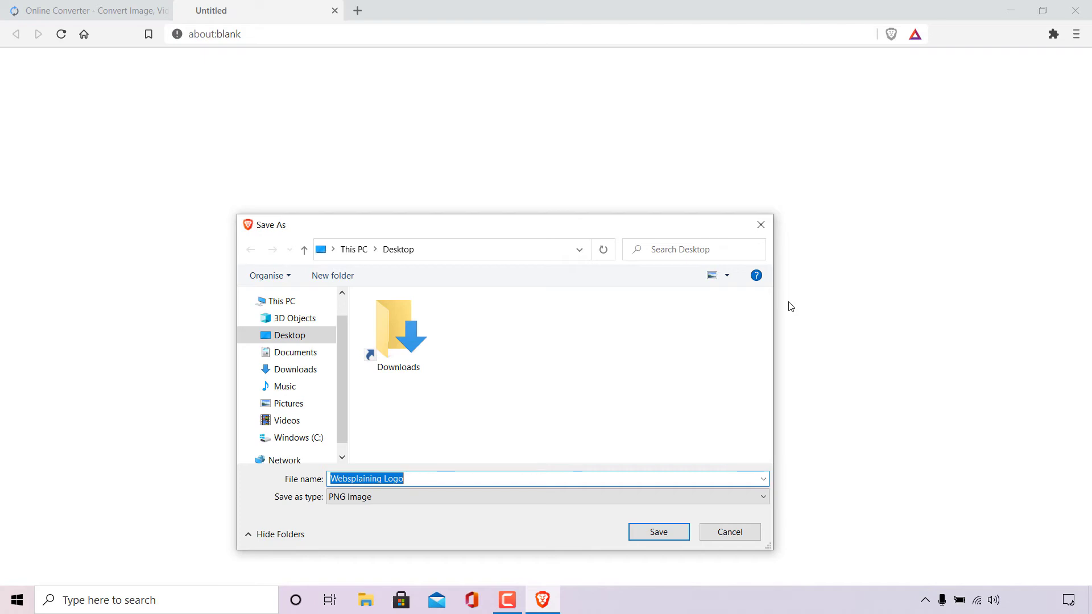
click(317, 335)
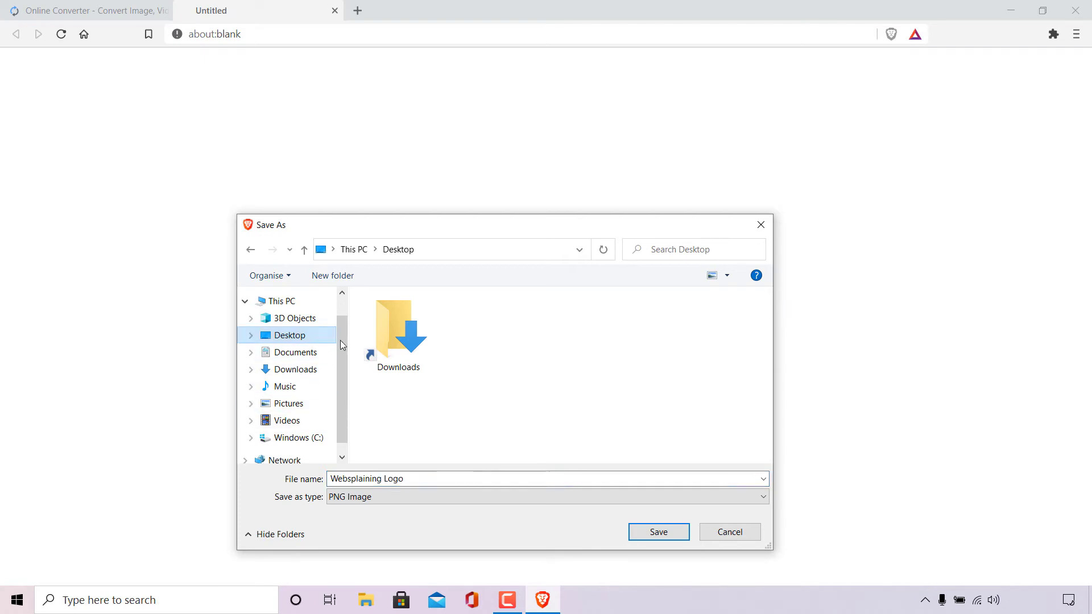
click(440, 478)
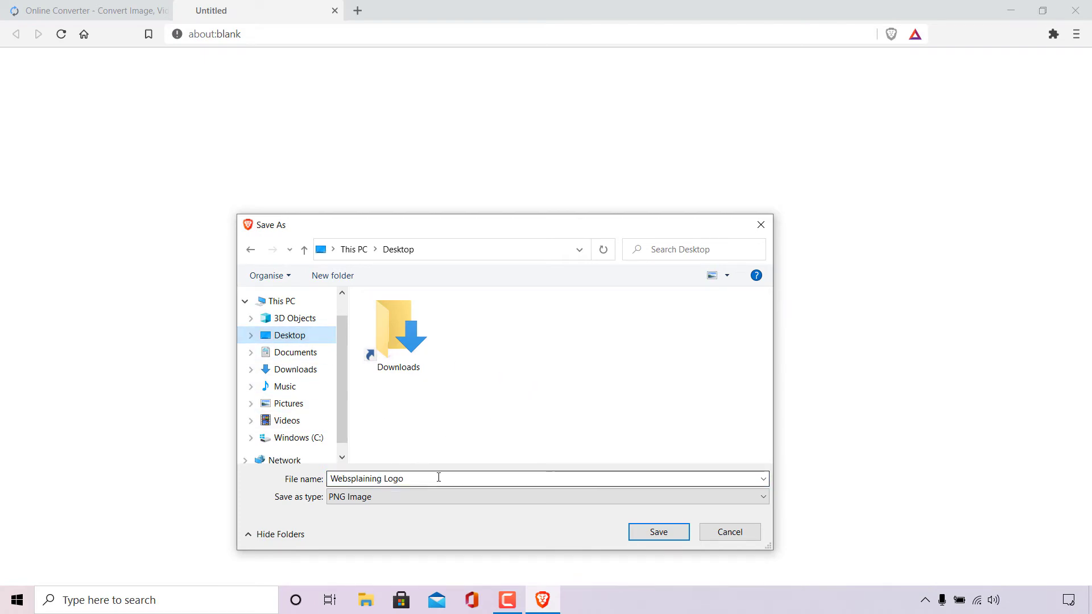
click(443, 477)
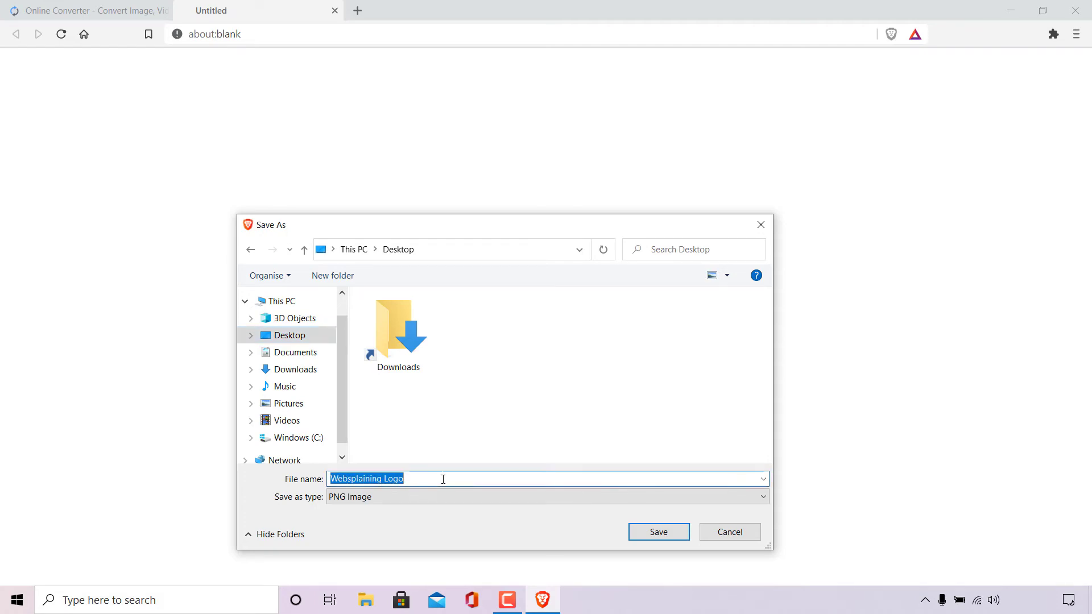
click(445, 477)
text(converted)
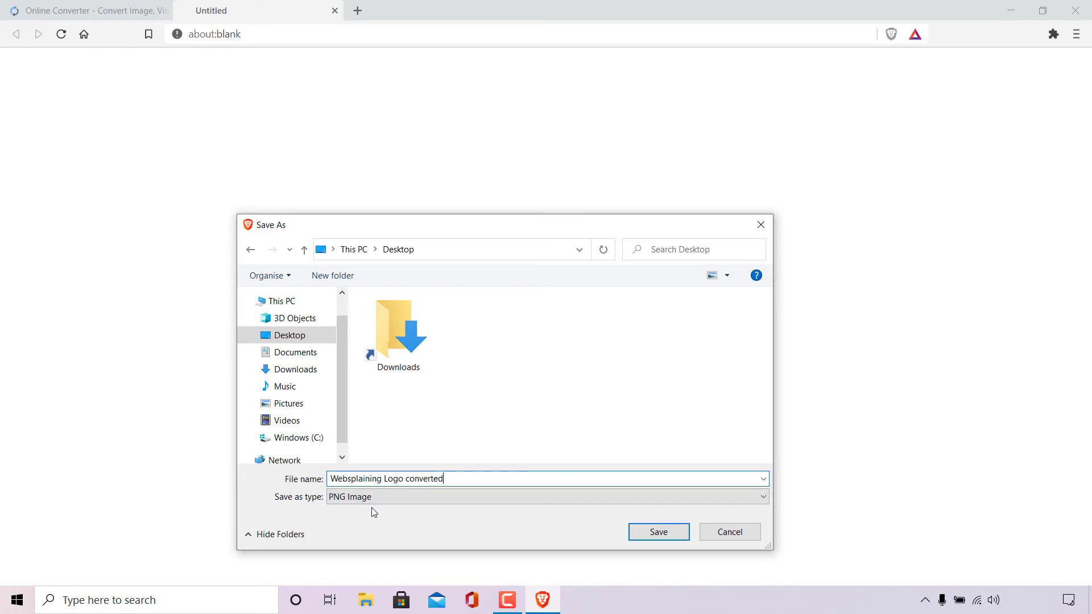
click(681, 538)
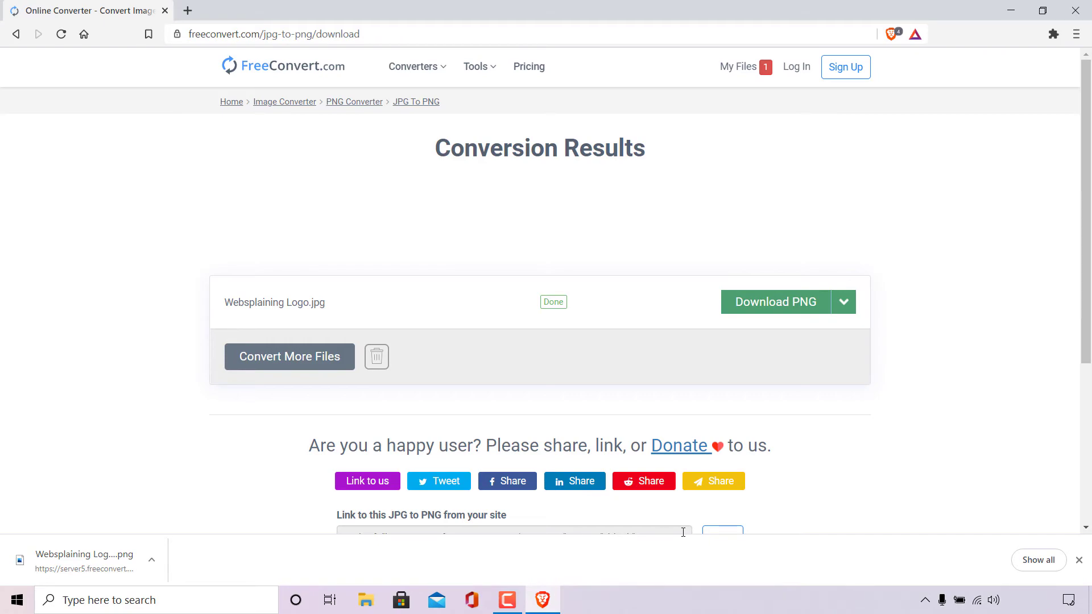
Step: Close Brave and move the converted logo next to the original on the desktop
click(1075, 10)
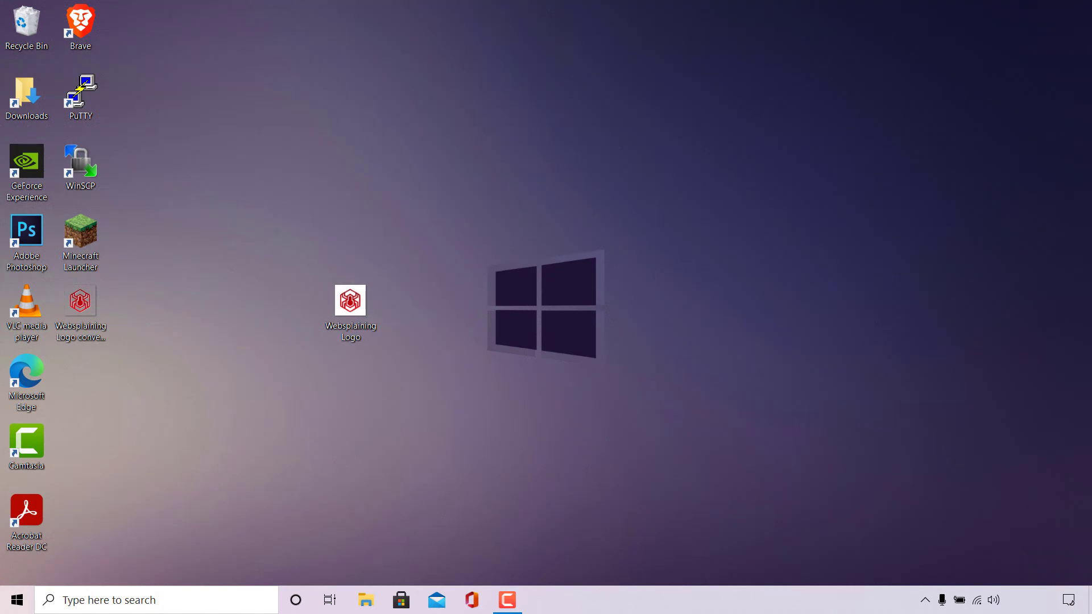
click(93, 318)
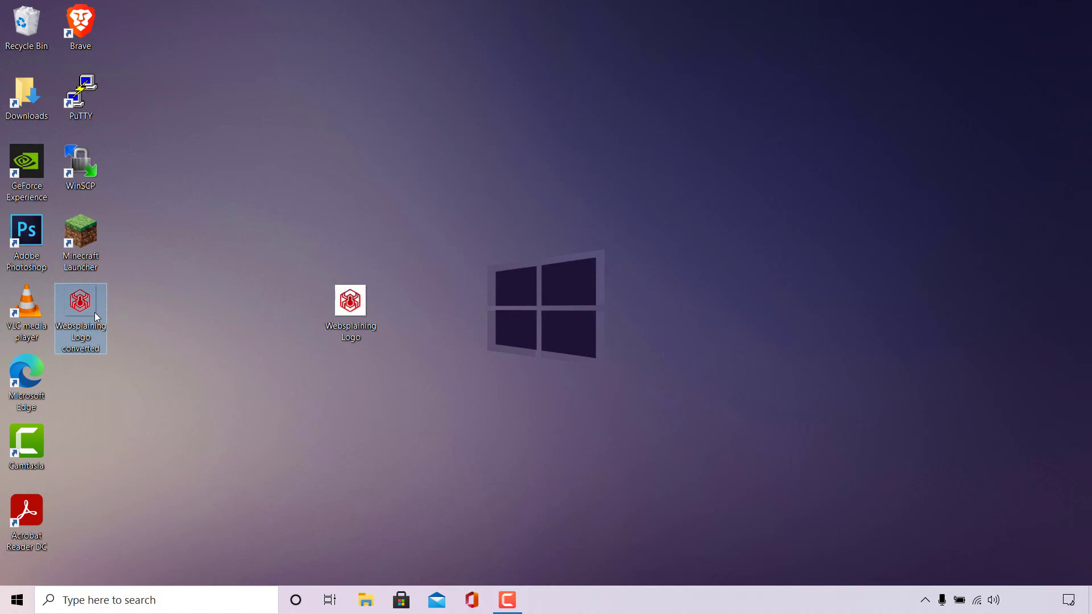
drag(87, 316, 418, 349)
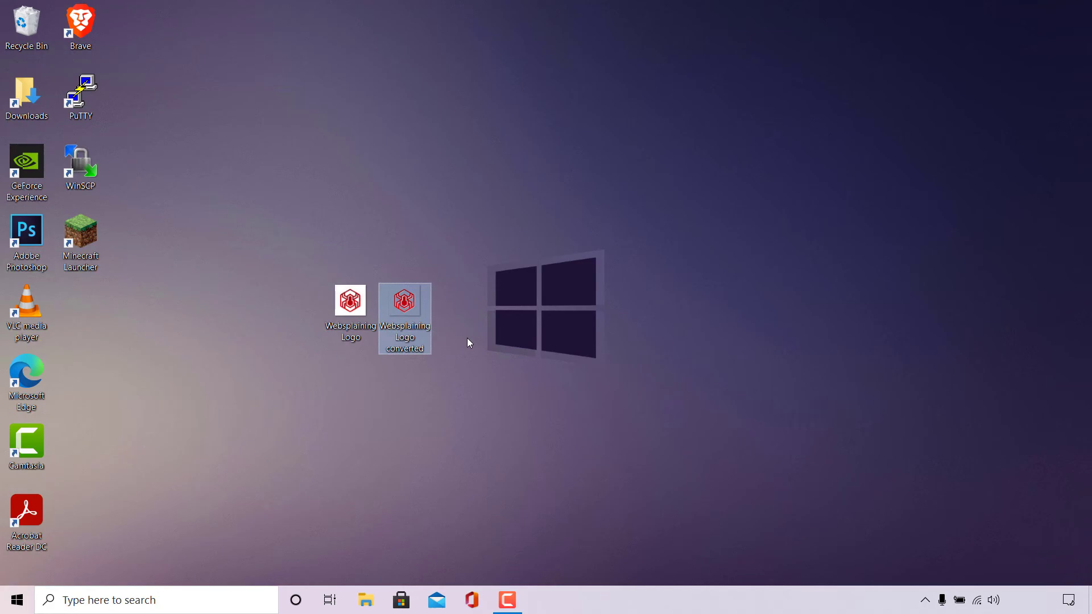
Step: Check the converted file's properties, confirming it is a 593 KB PNG
right_click(399, 316)
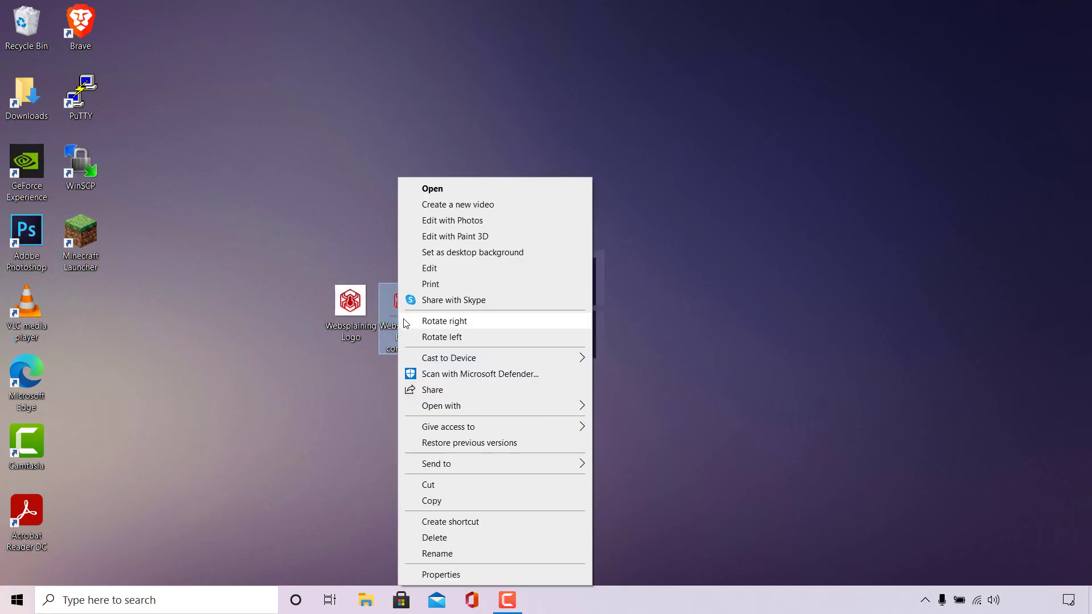
click(460, 575)
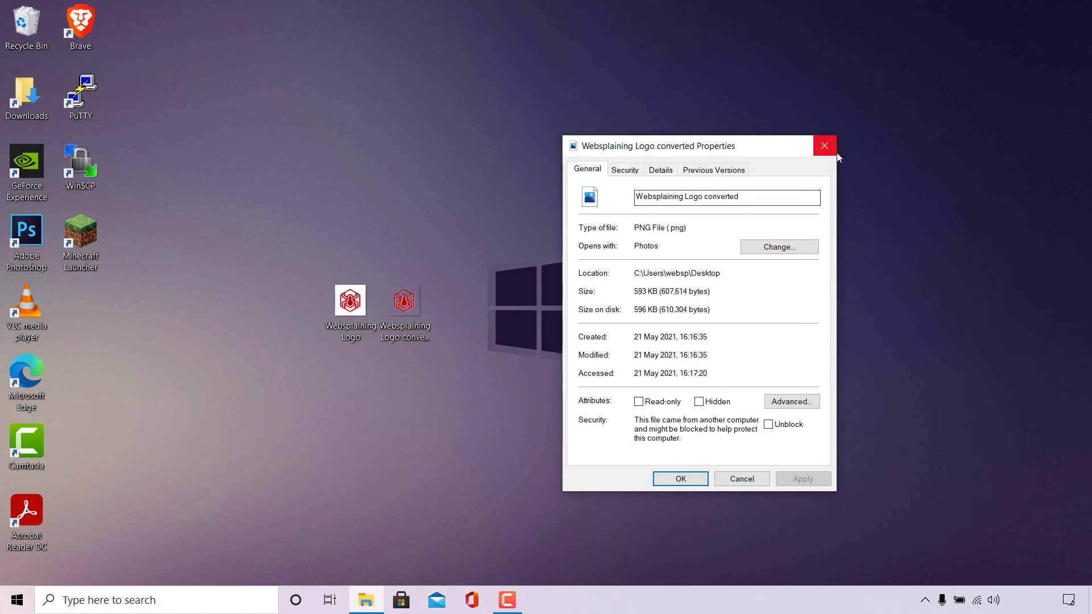
click(824, 145)
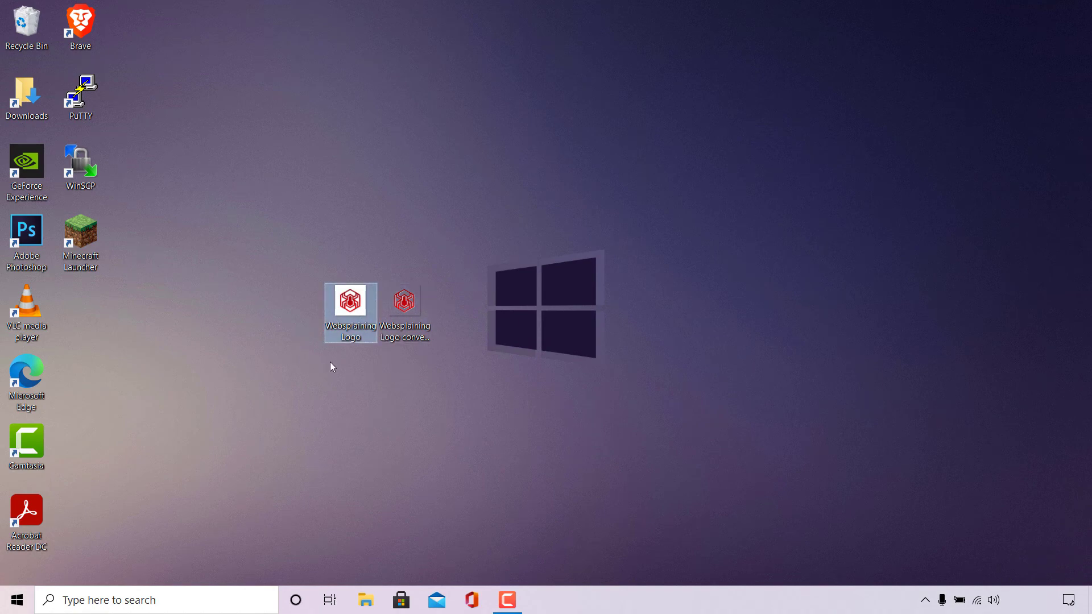
click(403, 340)
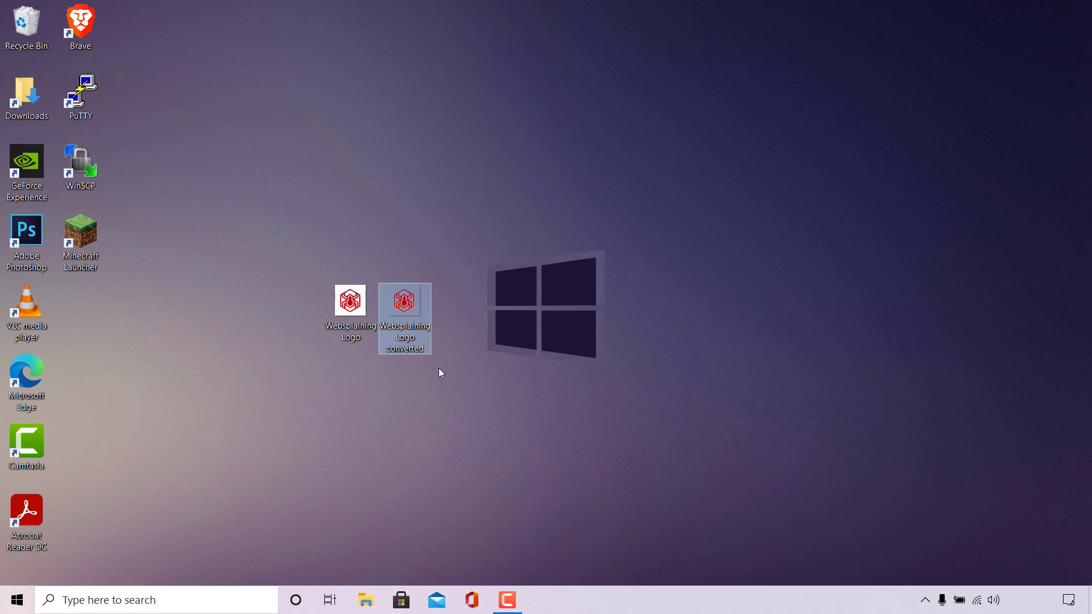
double_click(422, 333)
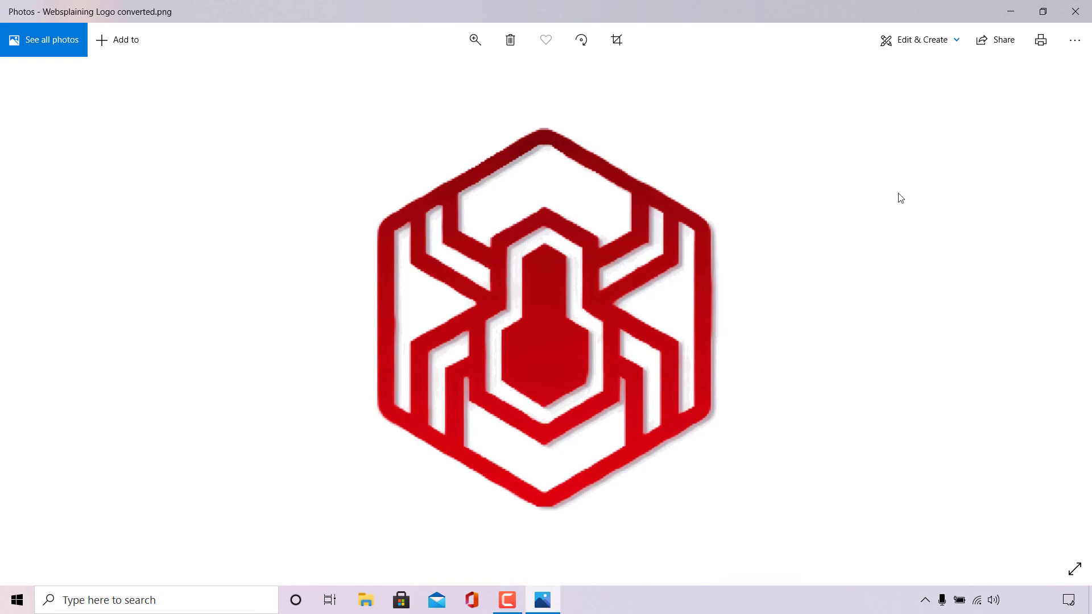
click(1075, 11)
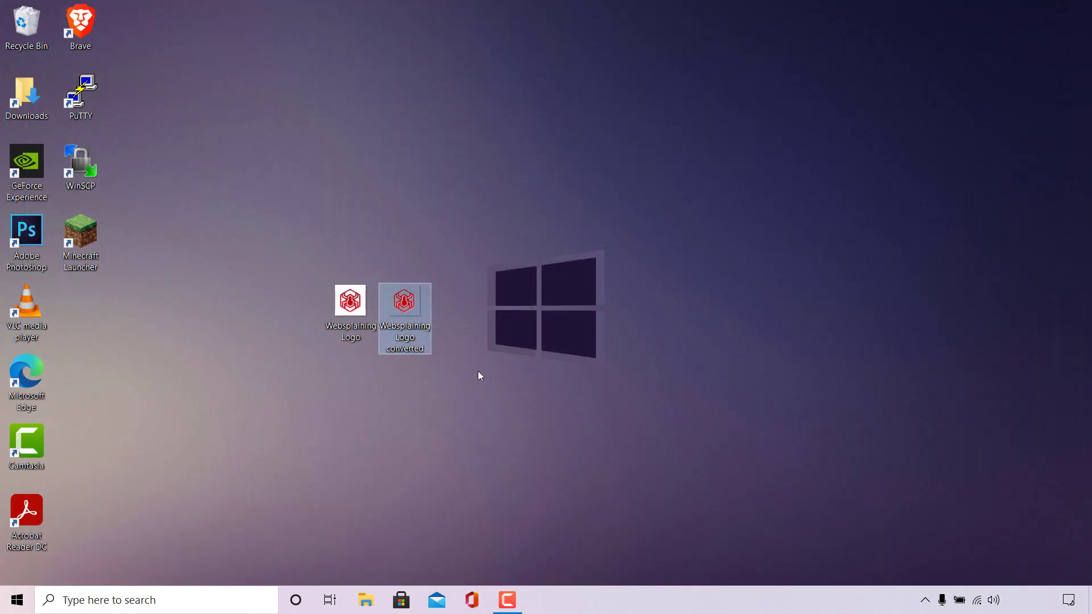